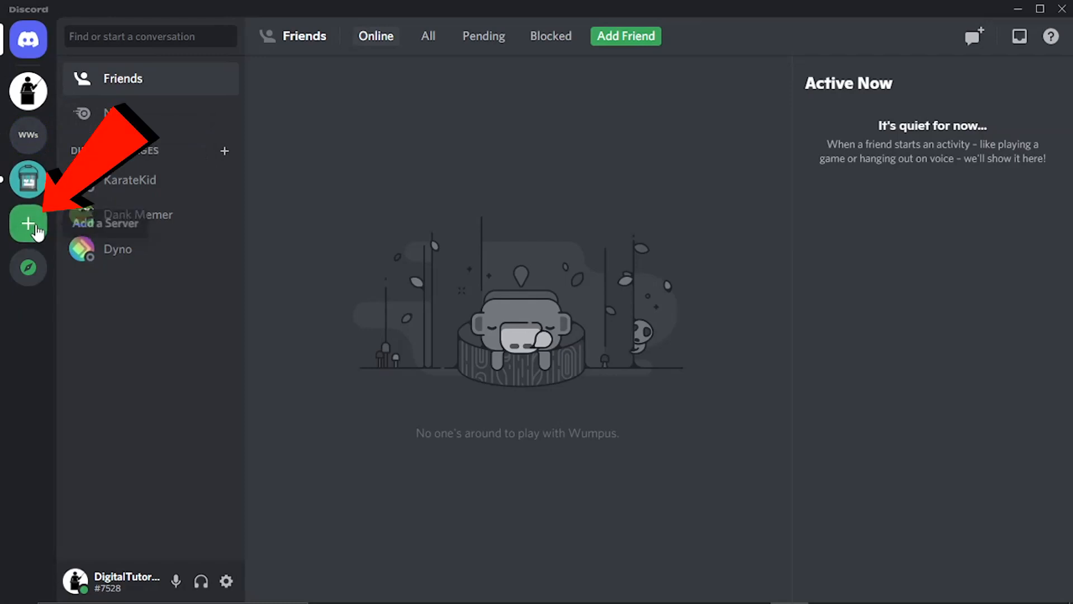
Step: Begin setting up a new server from scratch, choosing the "For me and my friends" option
click(36, 229)
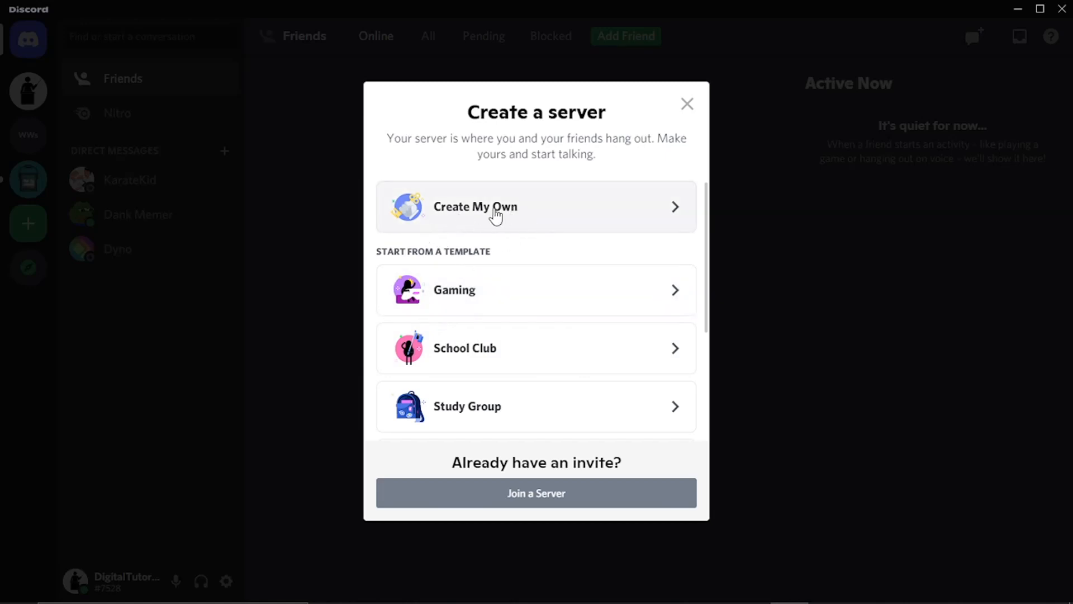
click(494, 217)
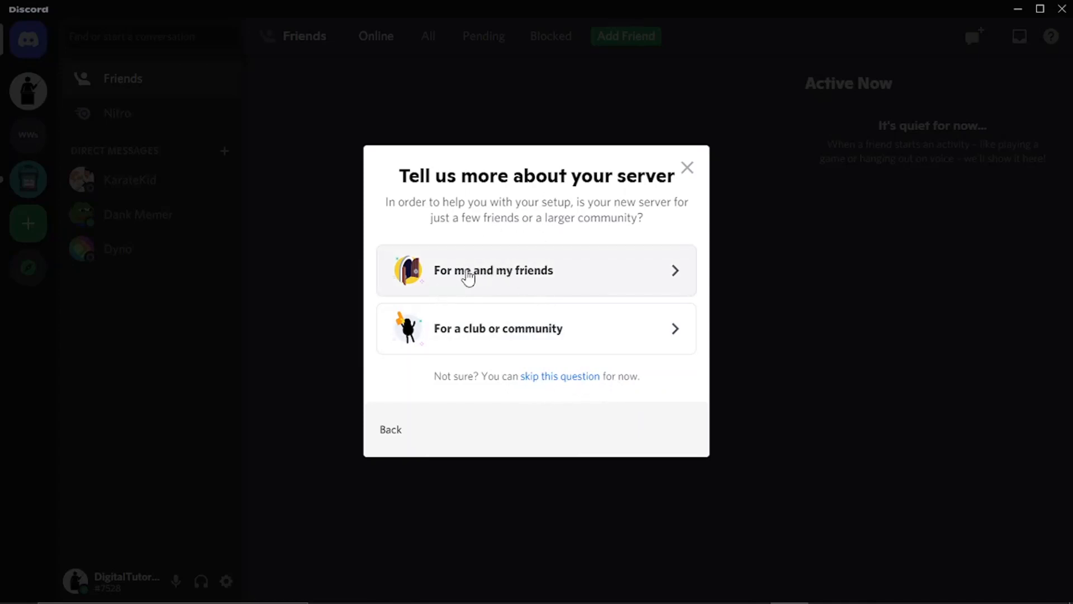
click(468, 277)
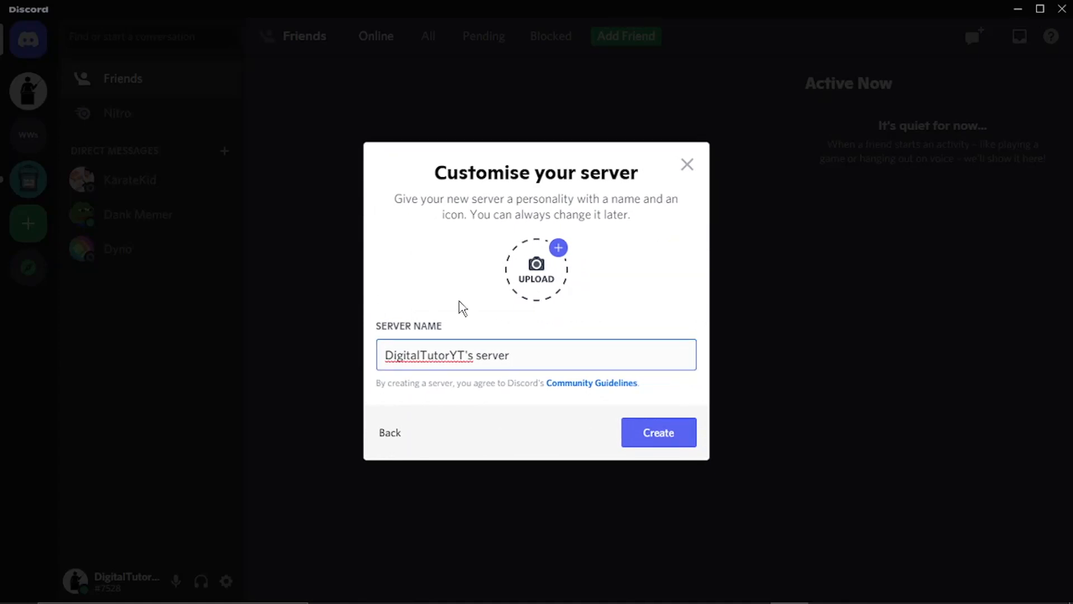
Step: Upload the Digital Tutor logo image as the new server's icon
click(532, 270)
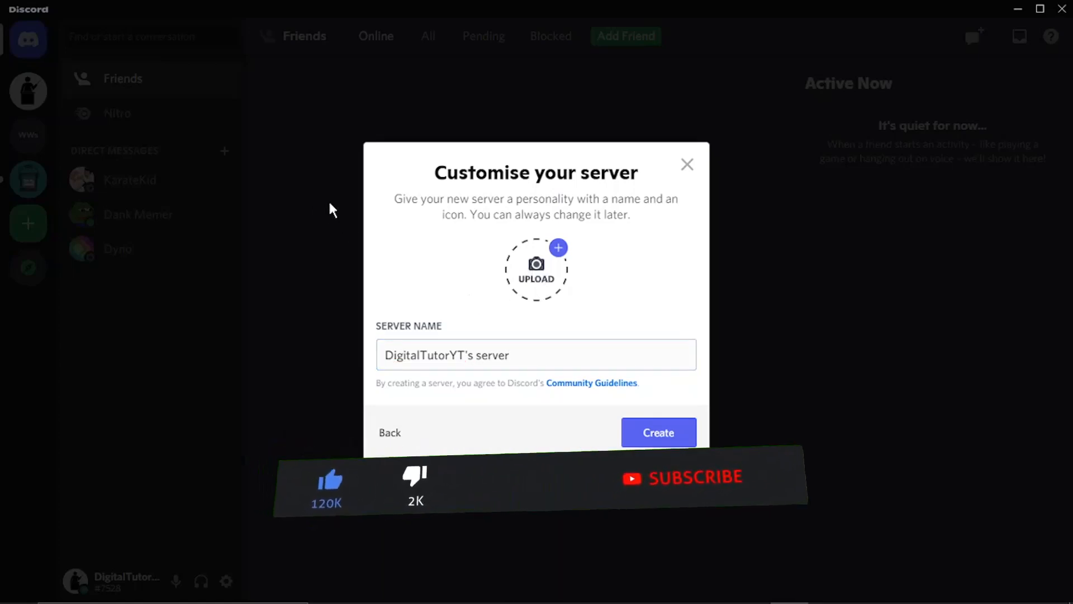
click(566, 260)
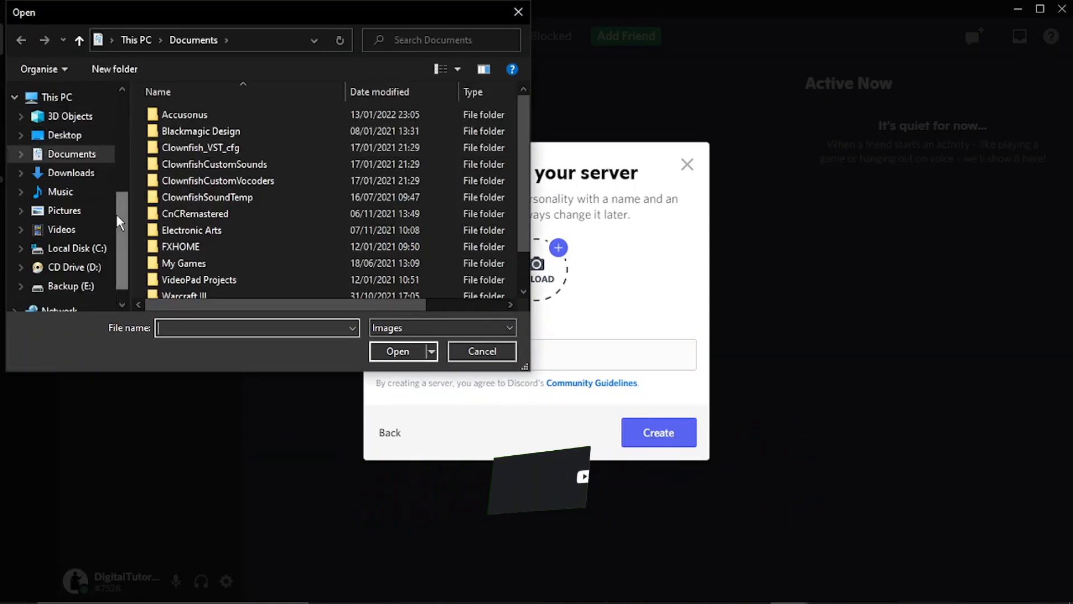
scroll(67, 226, down, 1)
scroll(67, 227, up, 5)
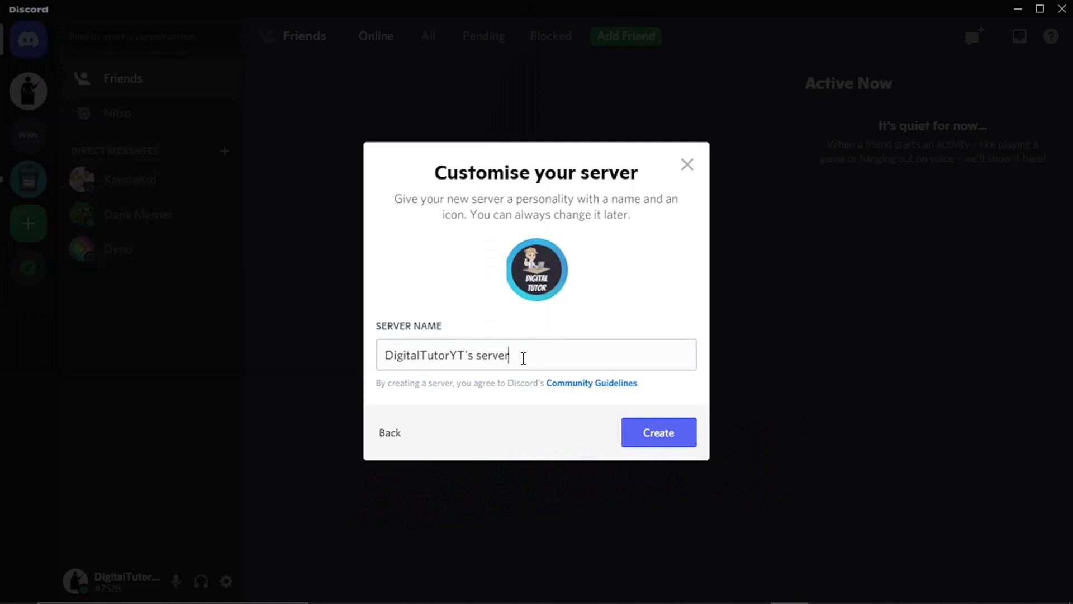
Step: Name the server "Digital Tutors Server" and create it
drag(523, 358, 327, 352)
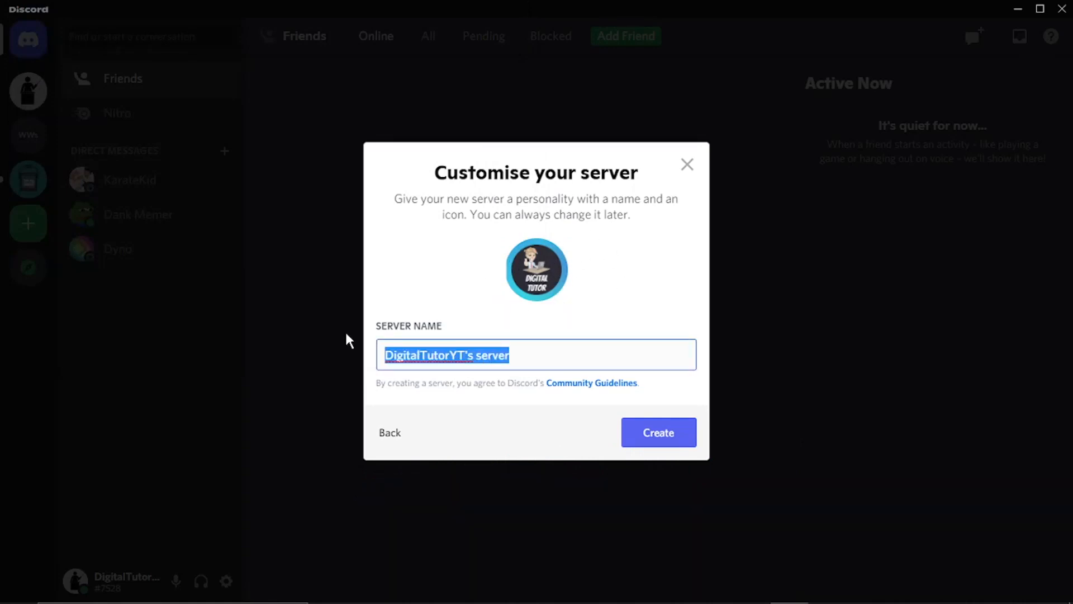
text(Digital)
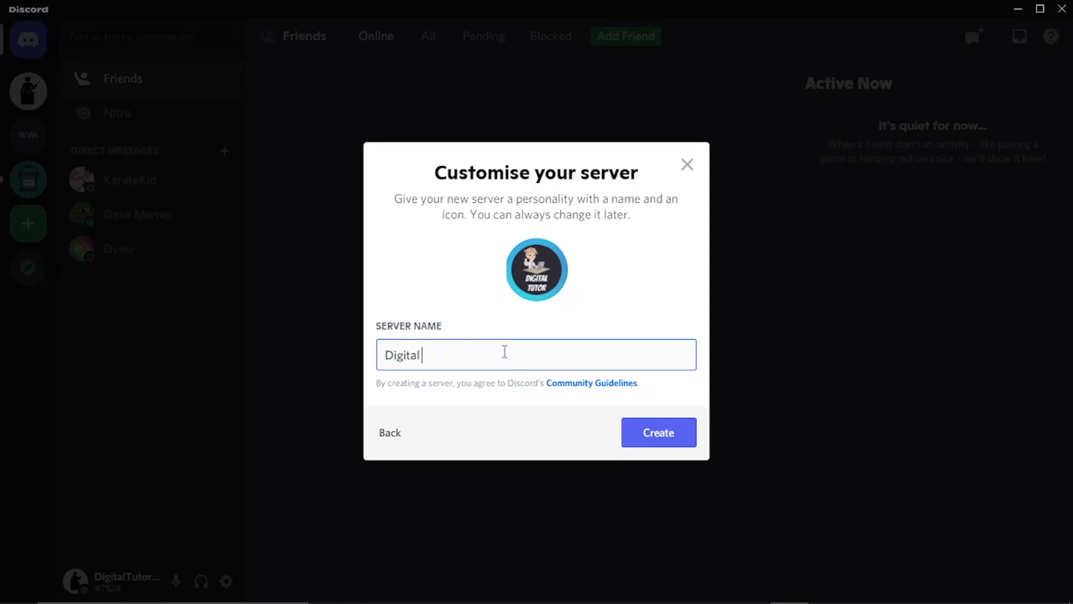
text( t)
key(BackSpace)
key(BackSpace)
text(Tutors Server)
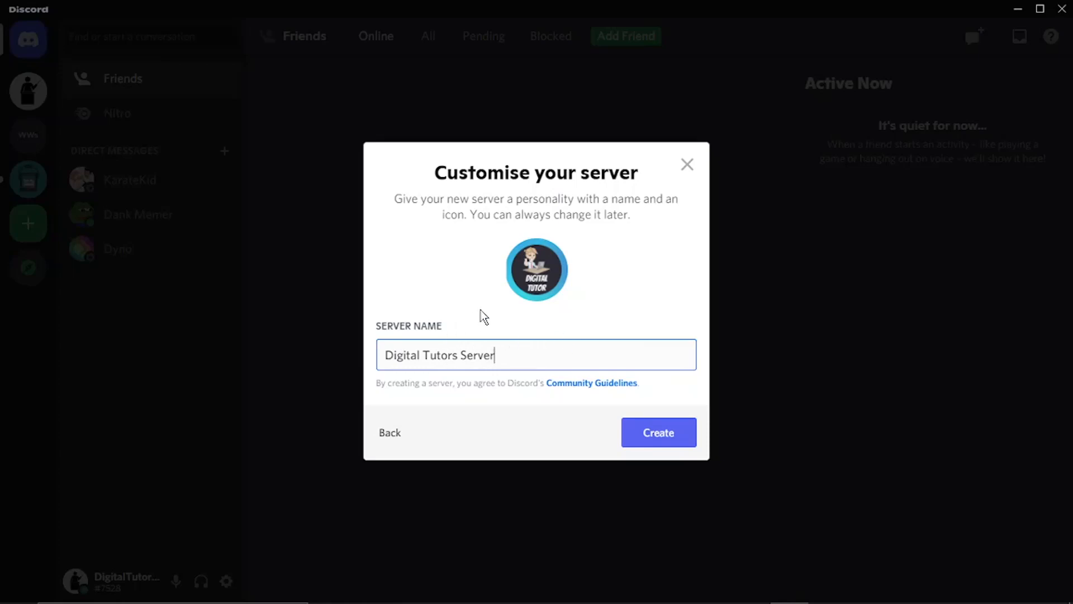
click(518, 323)
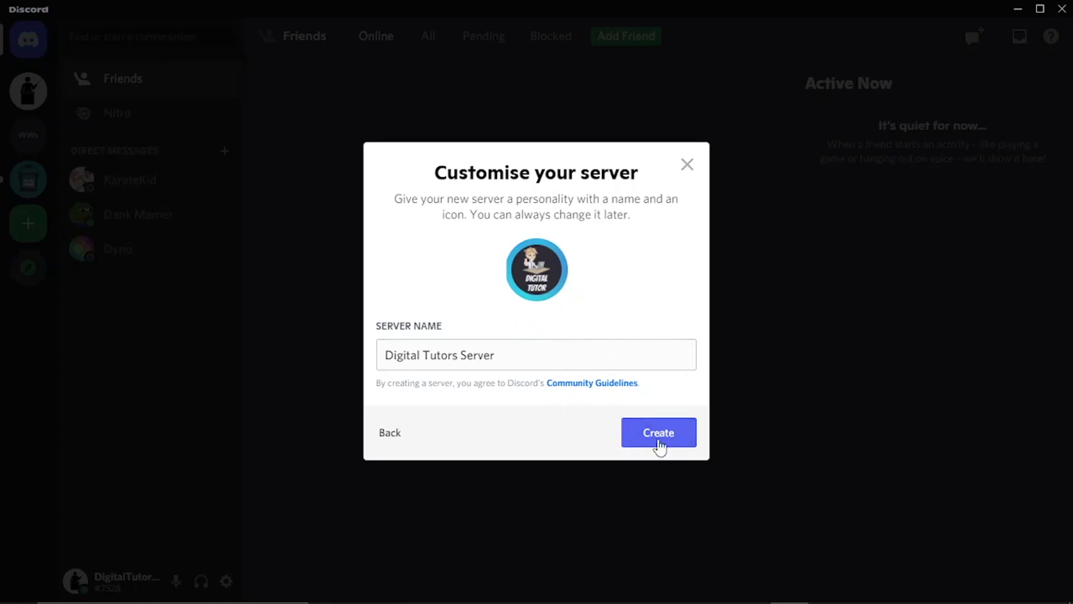
click(663, 444)
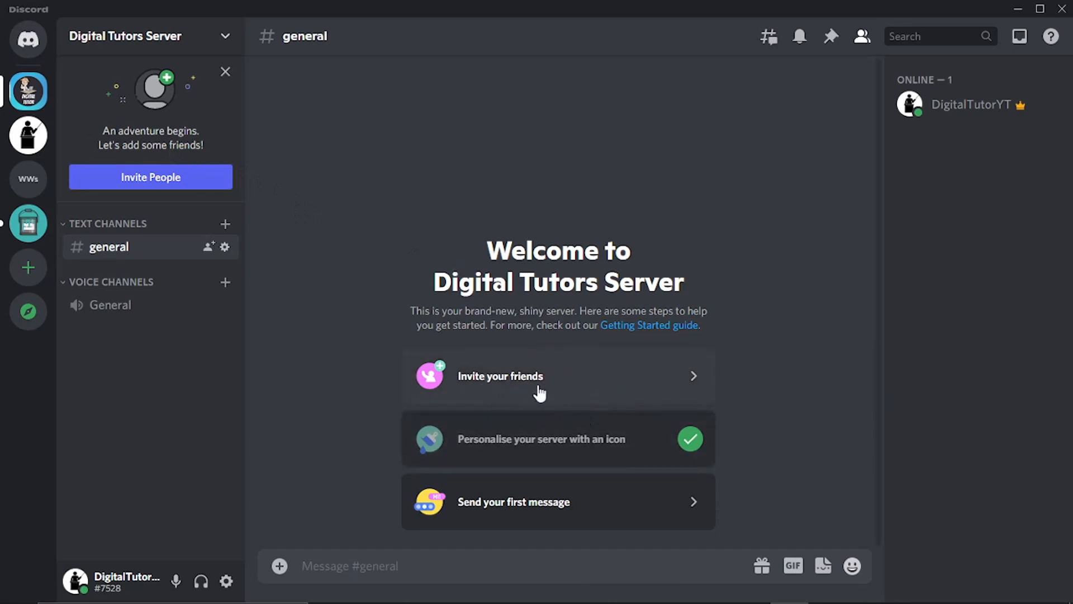
Step: Review the server's invite link and the expiry options in its settings, leaving them without generating a new link
click(208, 177)
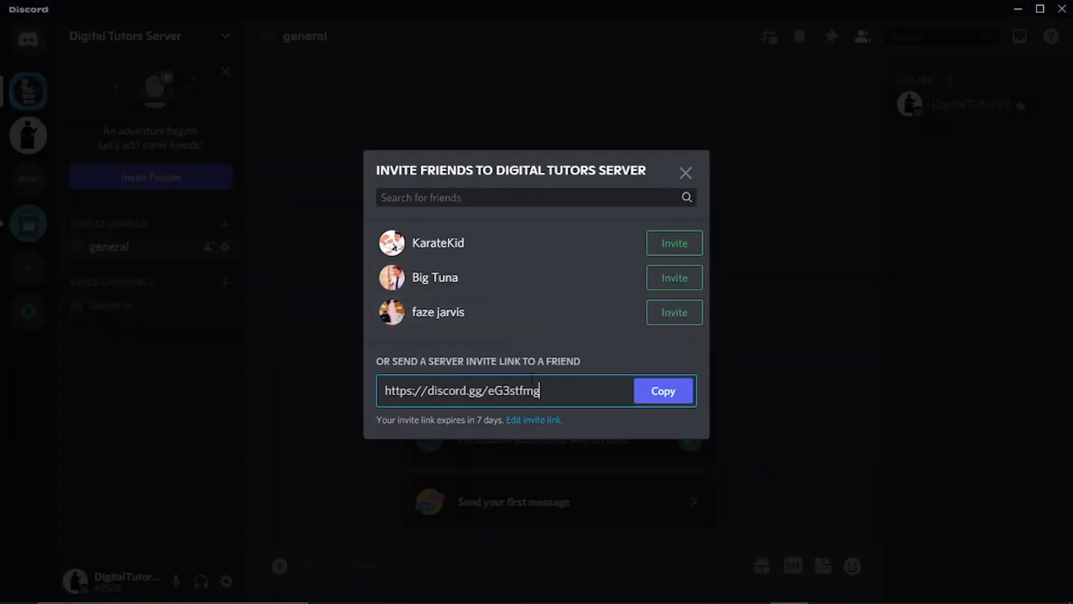
drag(557, 387, 372, 377)
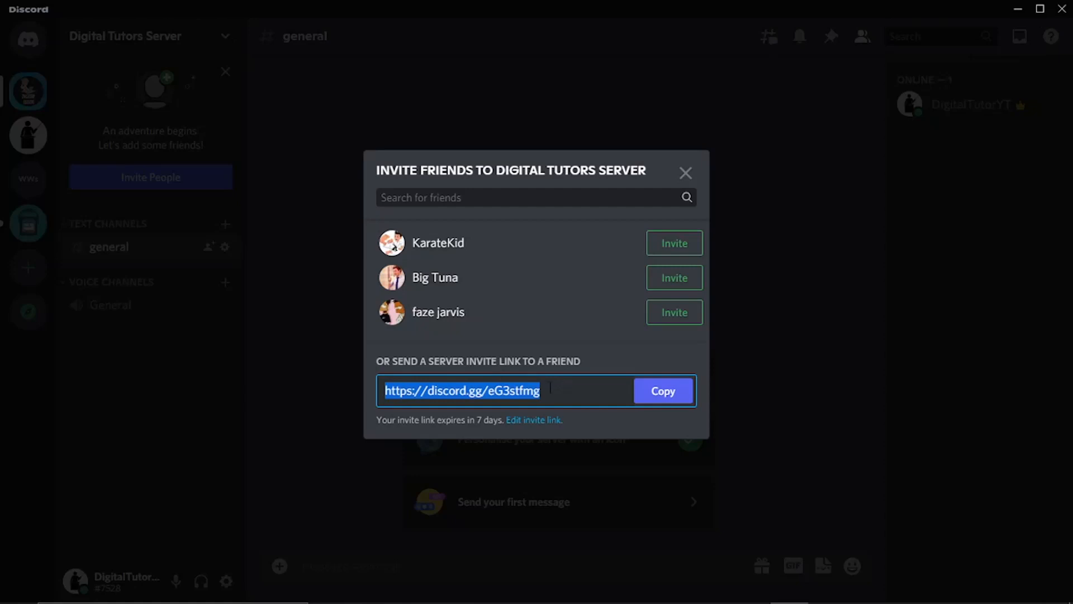
click(545, 420)
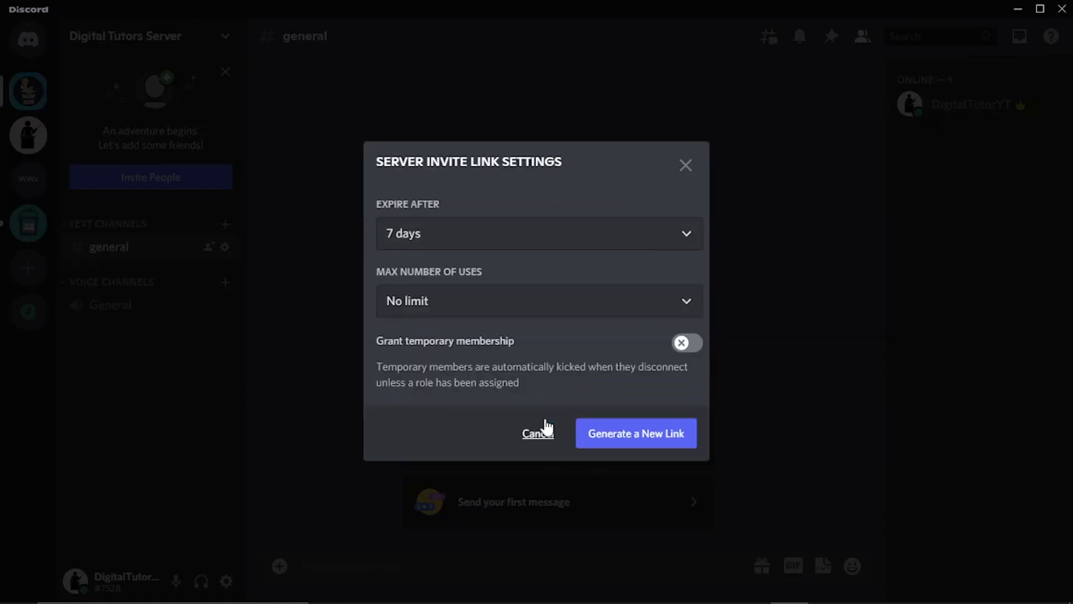
click(568, 233)
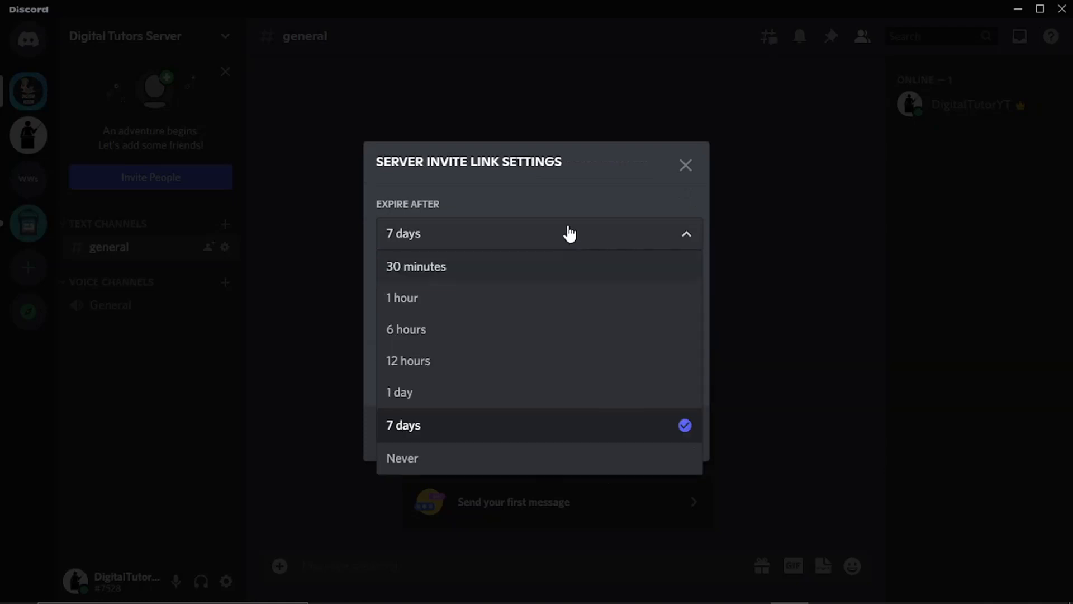
click(531, 246)
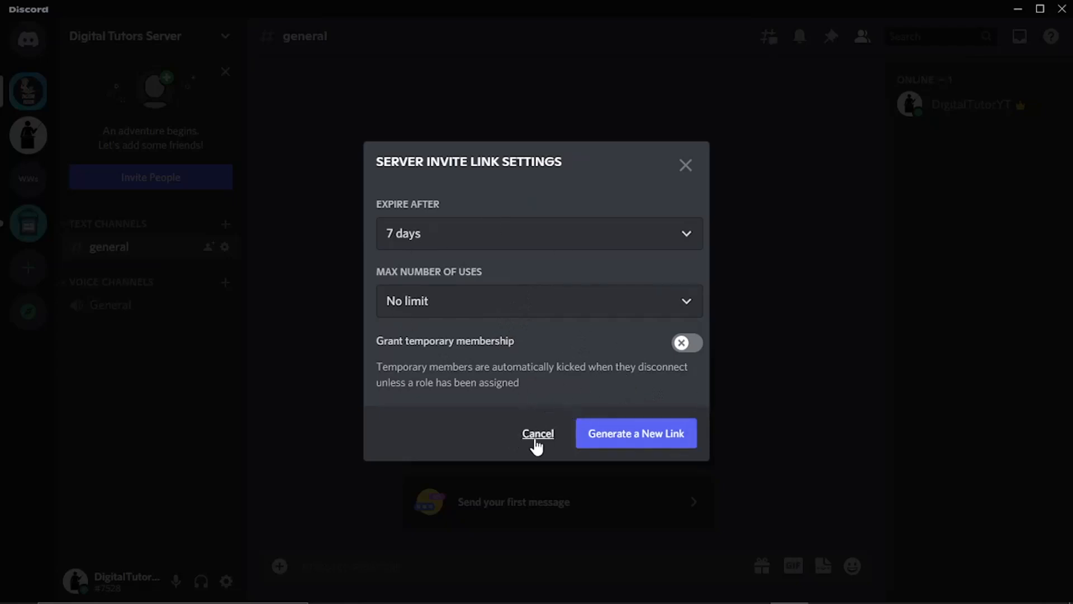
click(536, 438)
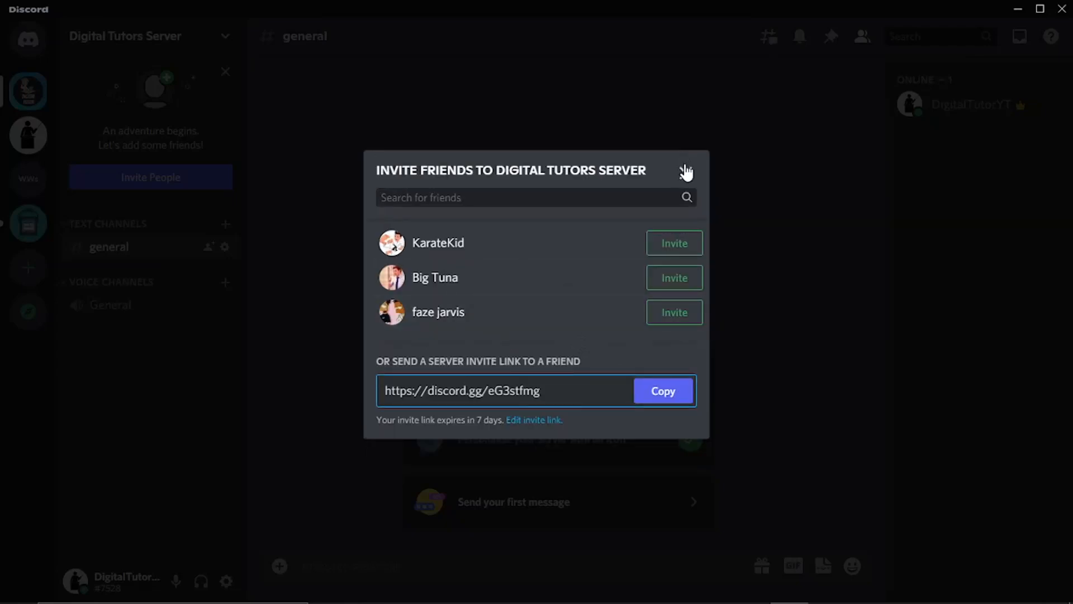
click(685, 170)
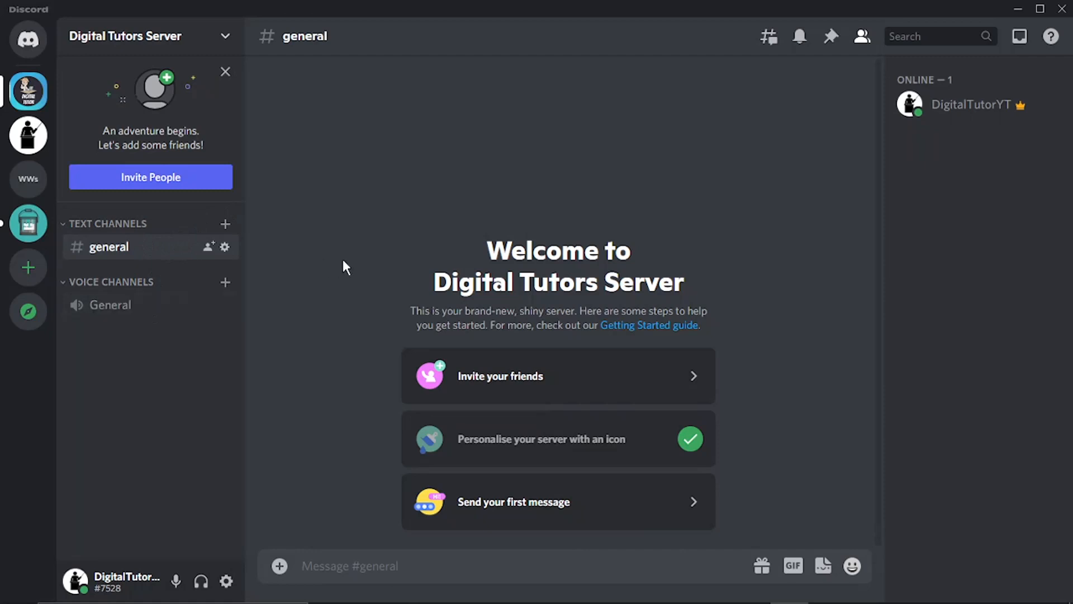
Step: Rename the general text channel as "welcome-channel" in its channel settings
right_click(153, 246)
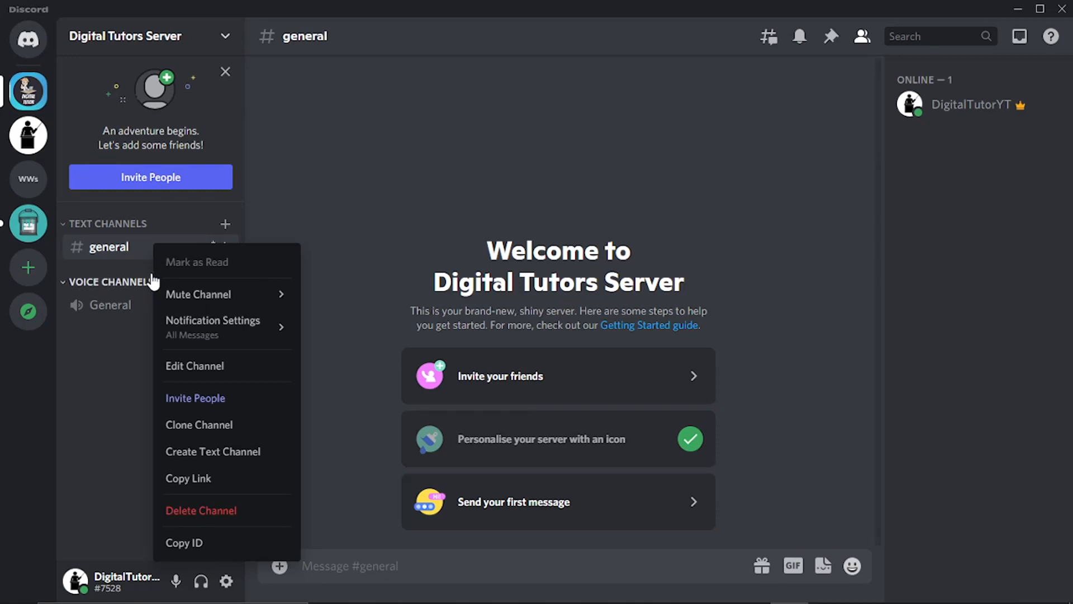
click(216, 367)
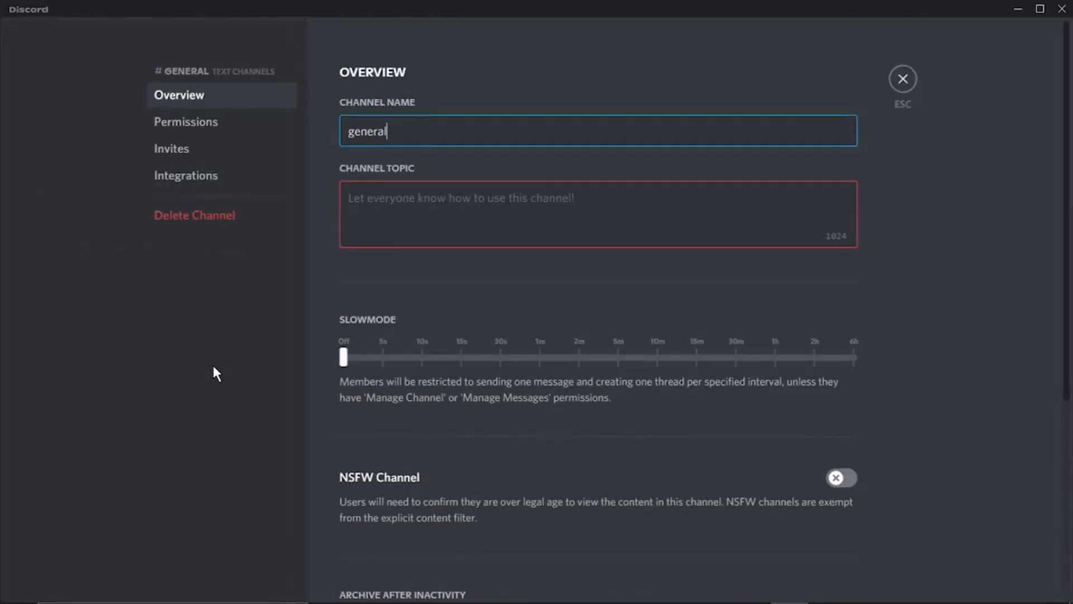
drag(426, 136, 216, 159)
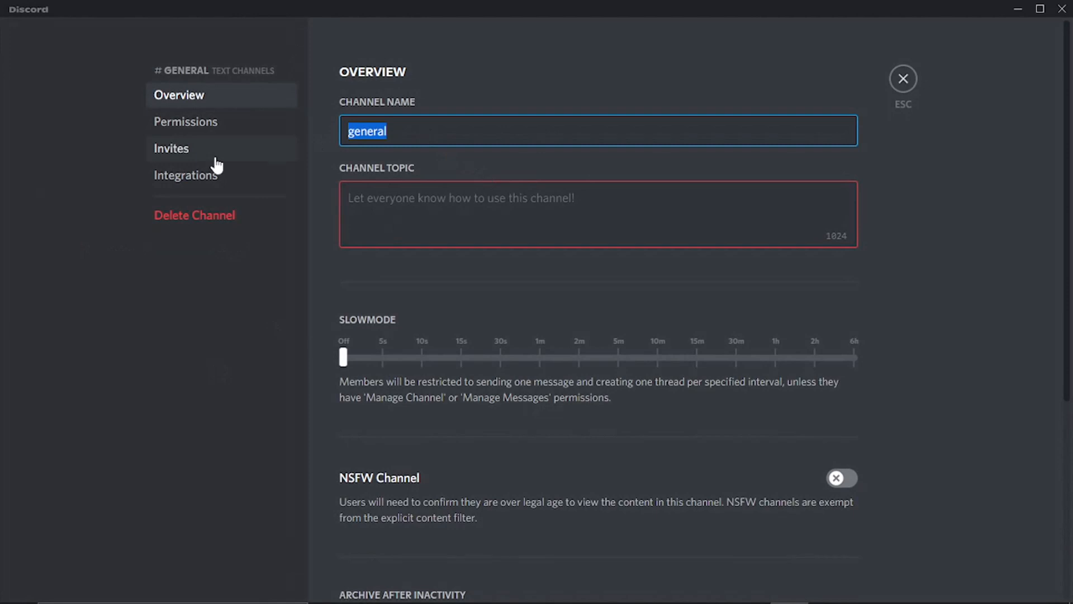
text(wl)
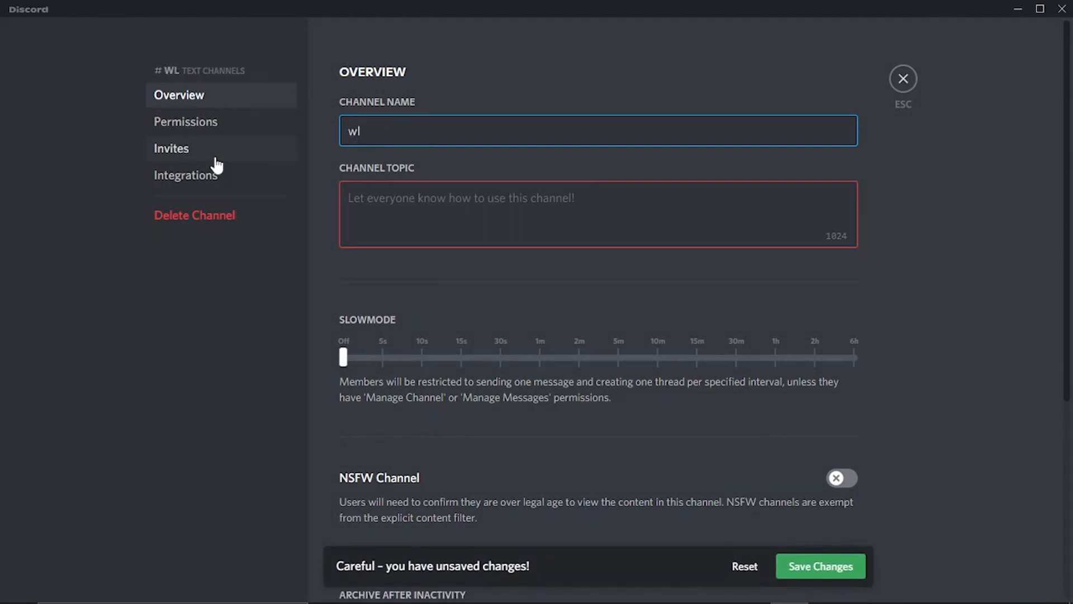
key(BackSpace)
text(elcome-channel)
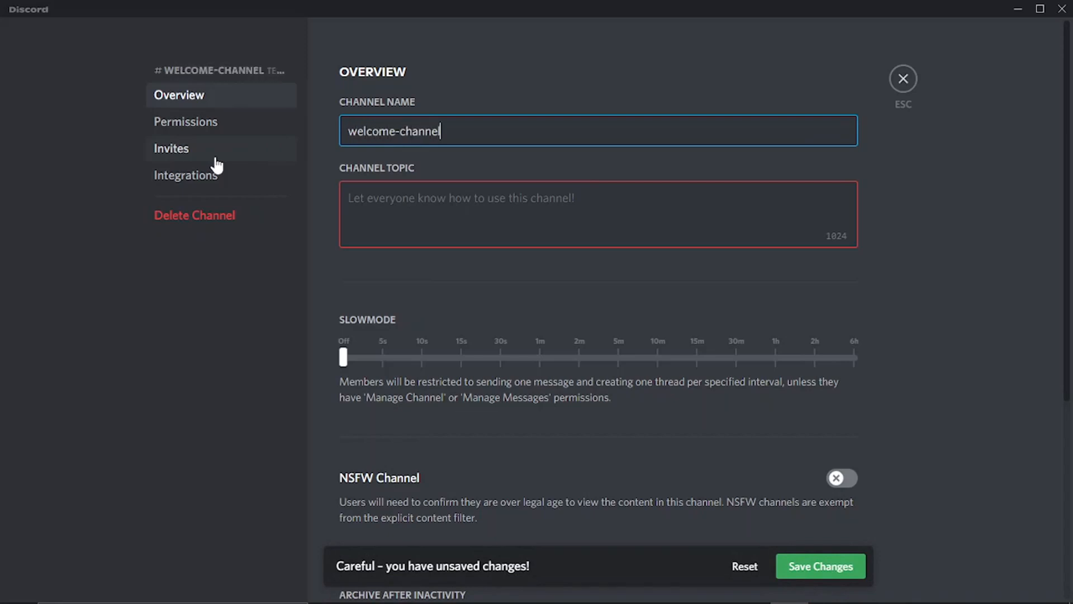
Step: Set the channel topic to "Introduce Yourselves Here", save the changes and leave the channel settings
click(466, 200)
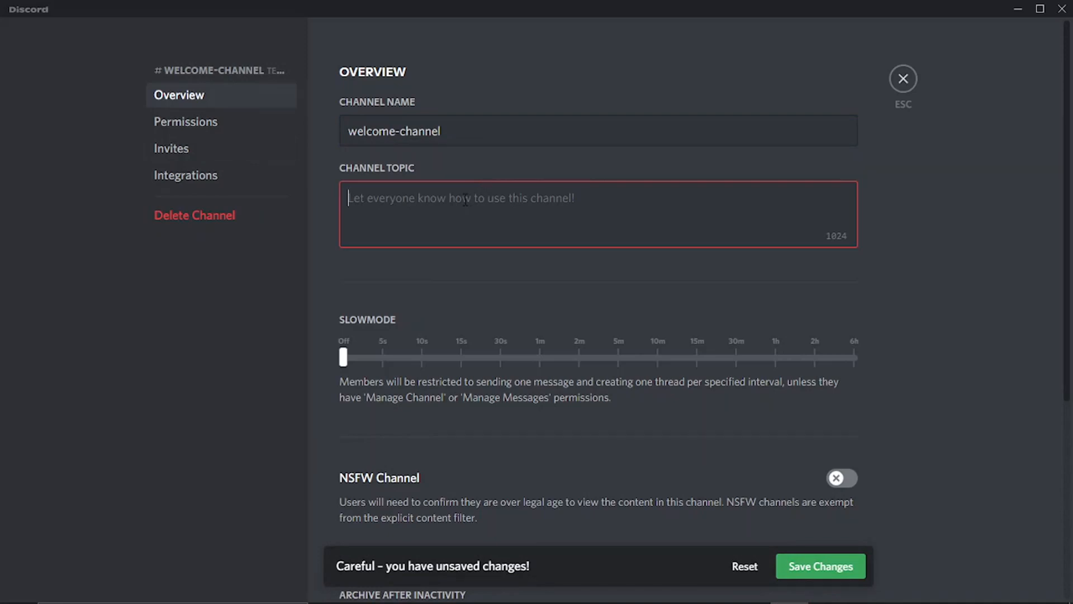
text(Intrody)
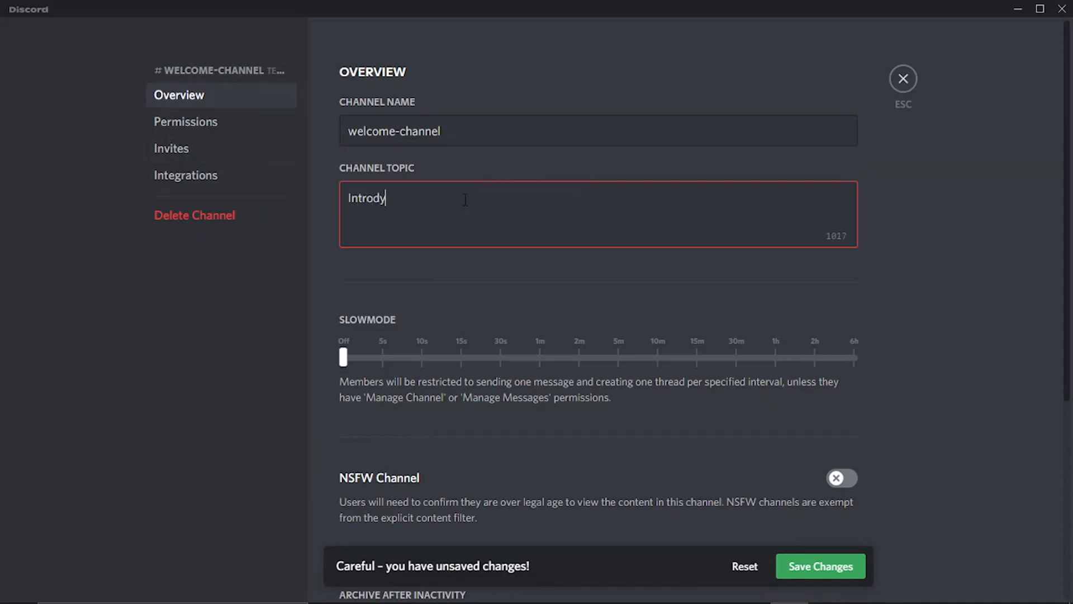
key(BackSpace)
text(uce Yourselves Here)
click(803, 568)
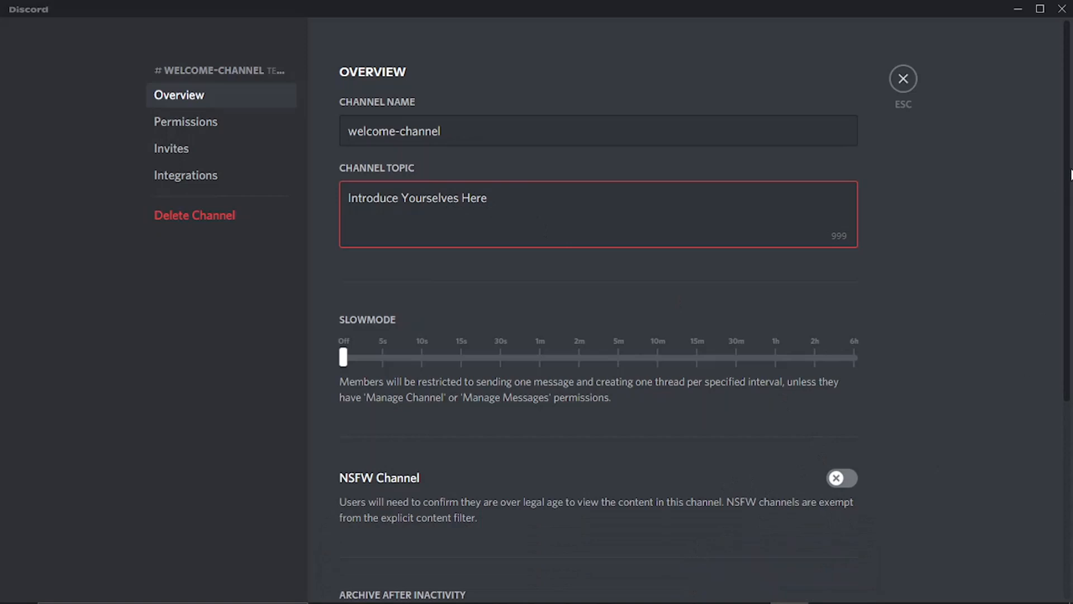
drag(1070, 167, 1067, 266)
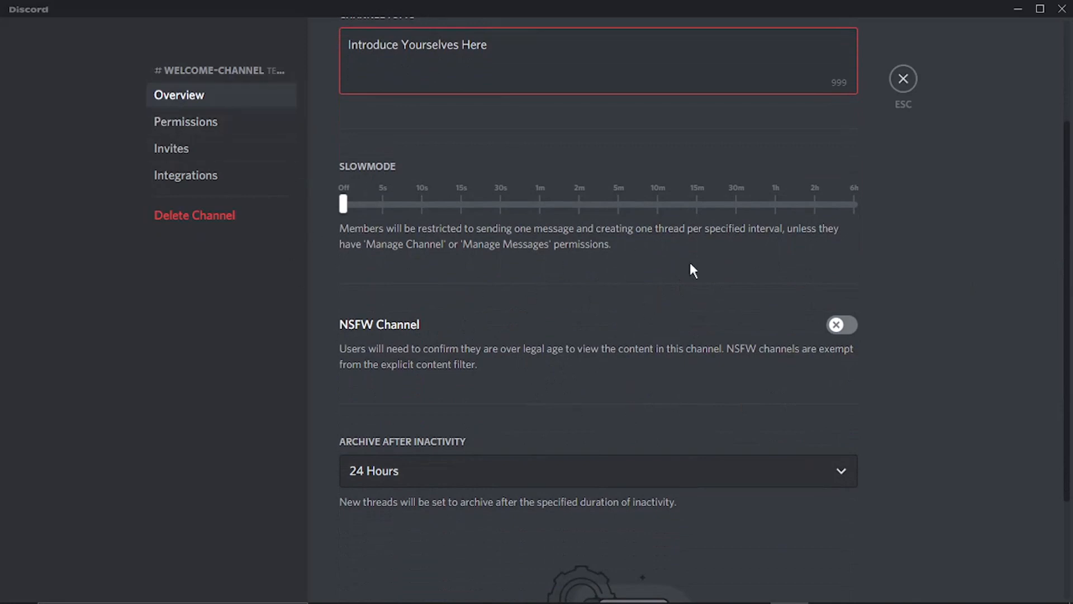
click(904, 81)
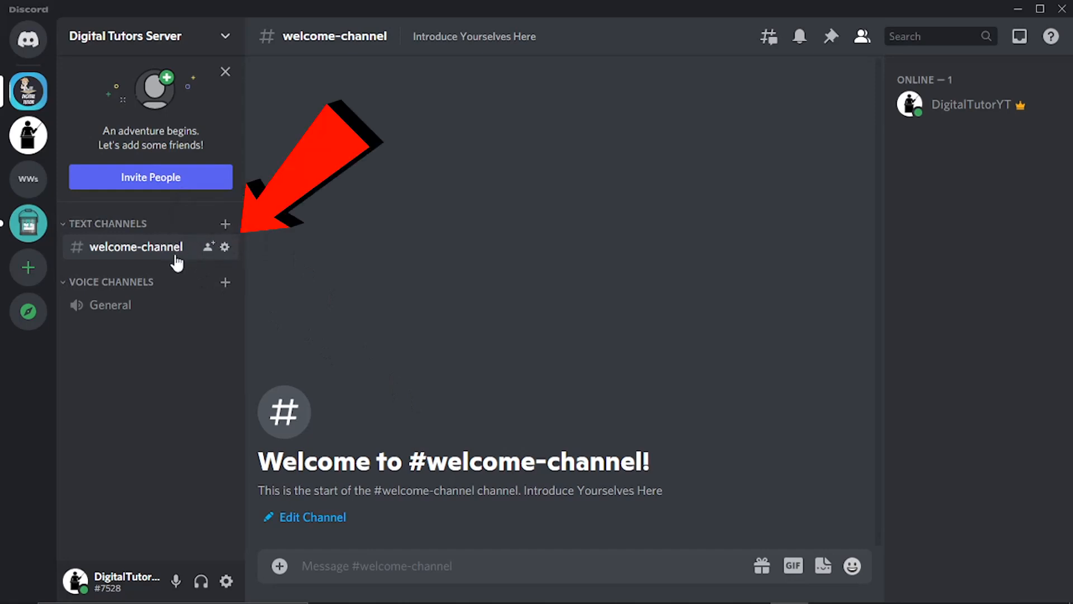
Step: Create a text channel named "hangout-corner" in the Text Channels category
click(226, 224)
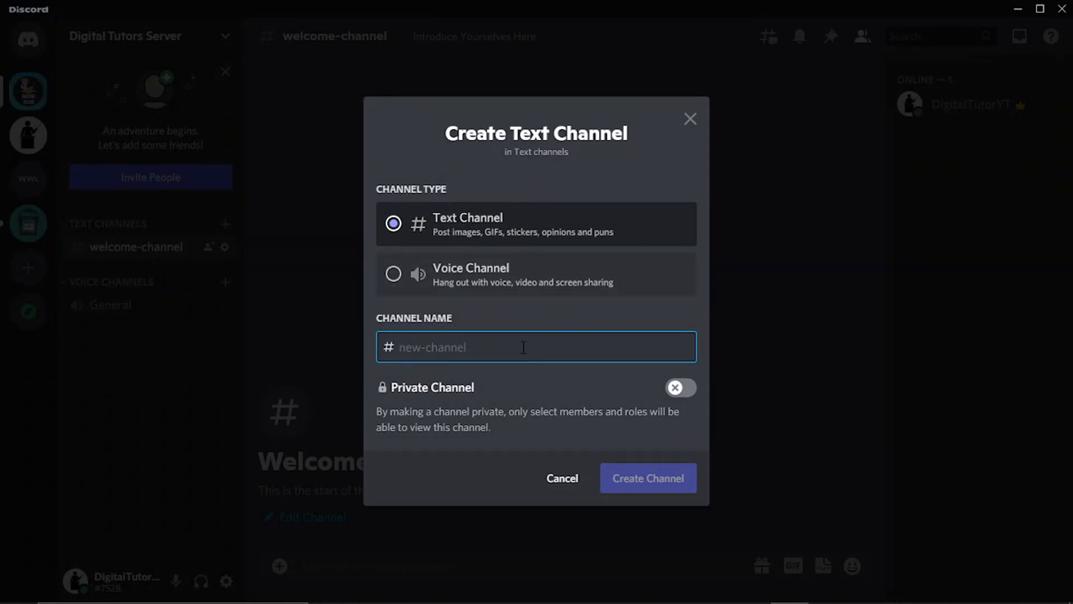
text(hangout-)
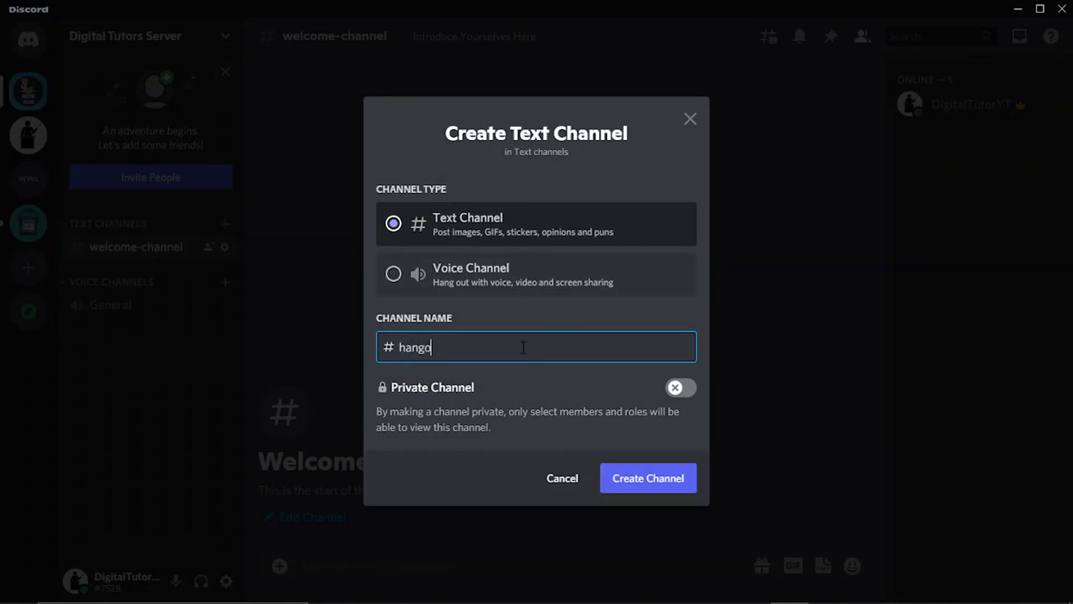
text(corner)
click(628, 487)
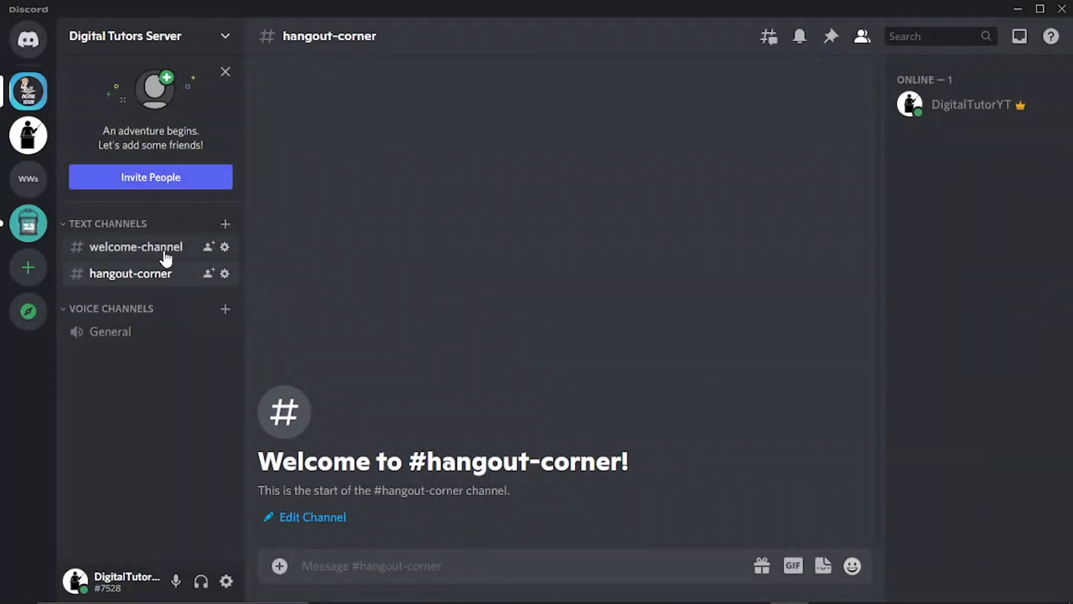
Step: Switch back and forth between the welcome-channel and hangout-corner text channels, ending on welcome-channel
click(162, 255)
click(156, 277)
click(144, 254)
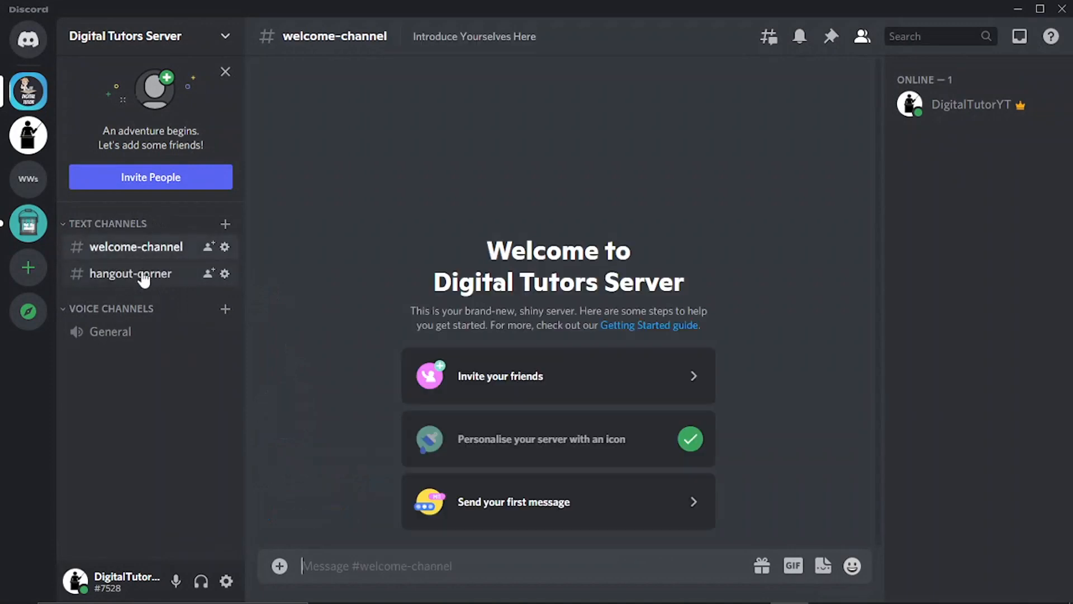
click(144, 276)
click(147, 253)
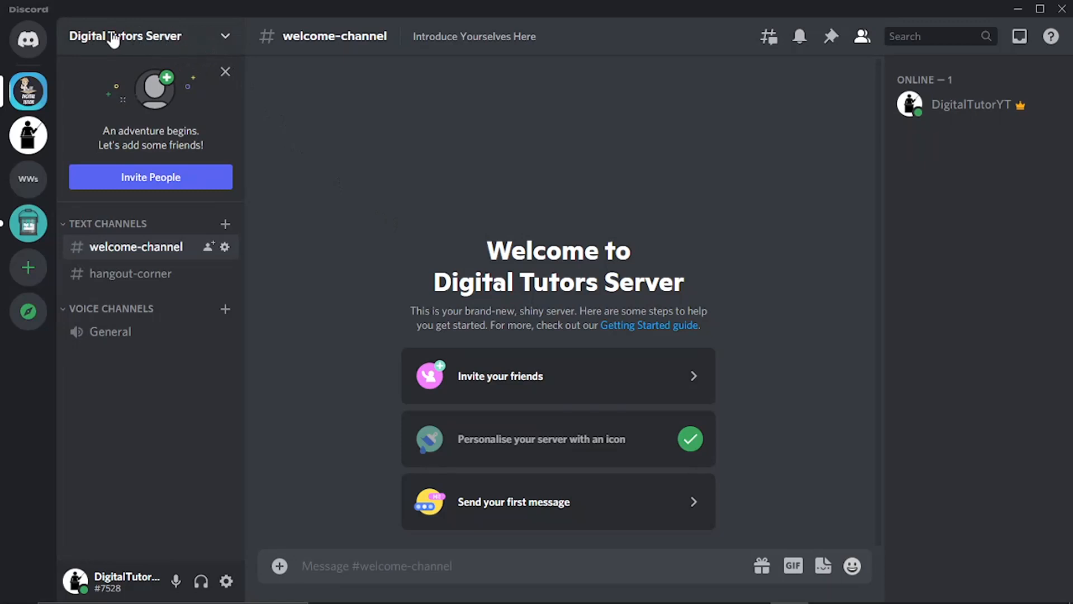
Step: Review the Server Overview settings, including the inactive channel choices and system message options, and leave the server settings without changes
click(163, 41)
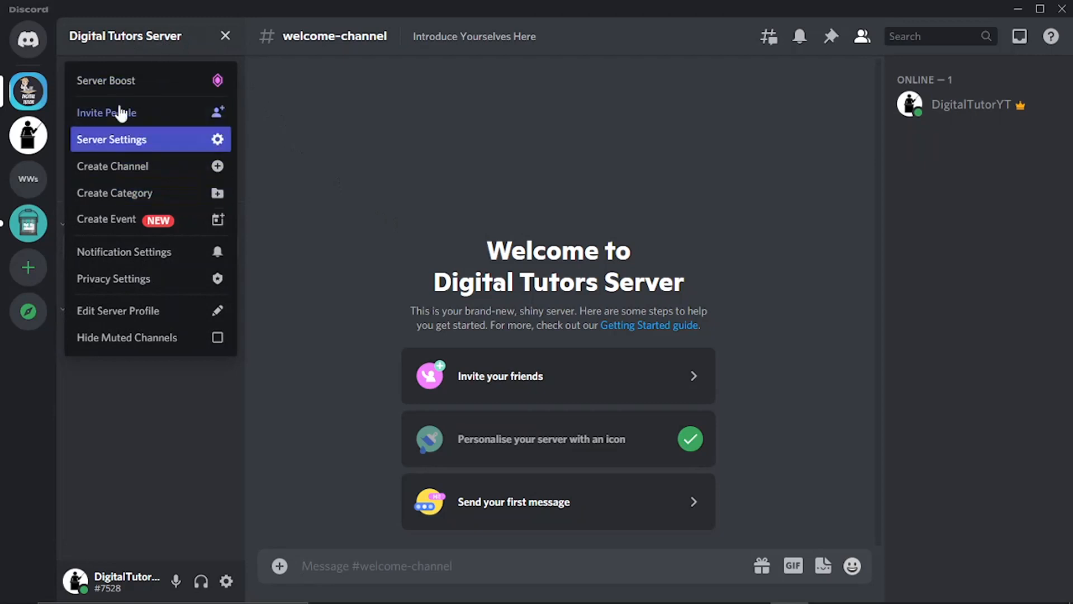
click(136, 139)
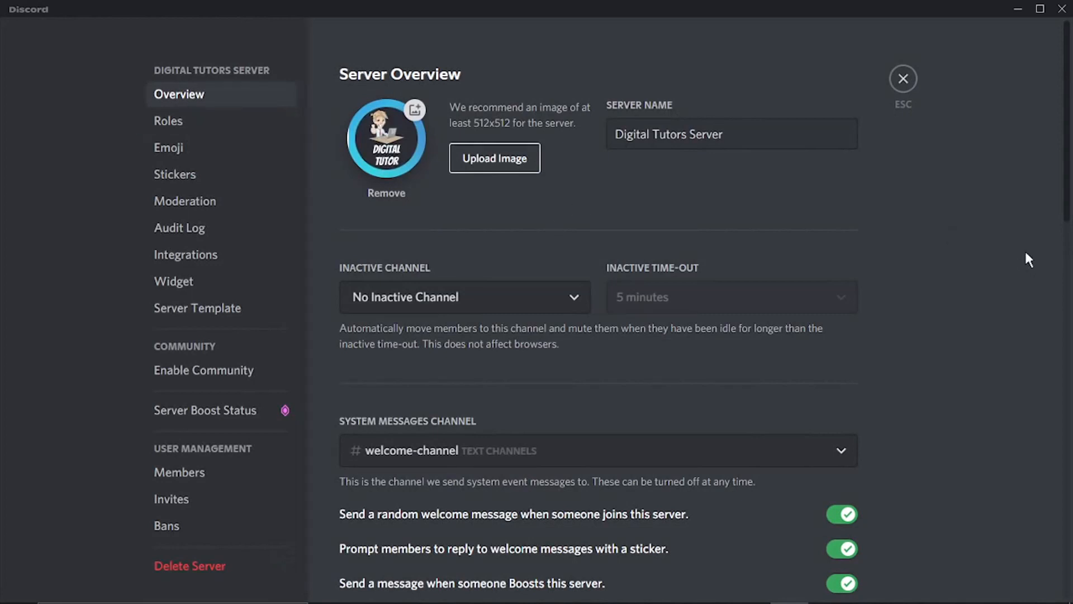
mouse_move(1068, 104)
mouse_down()
mouse_move(1068, 152)
mouse_move(1068, 119)
mouse_up()
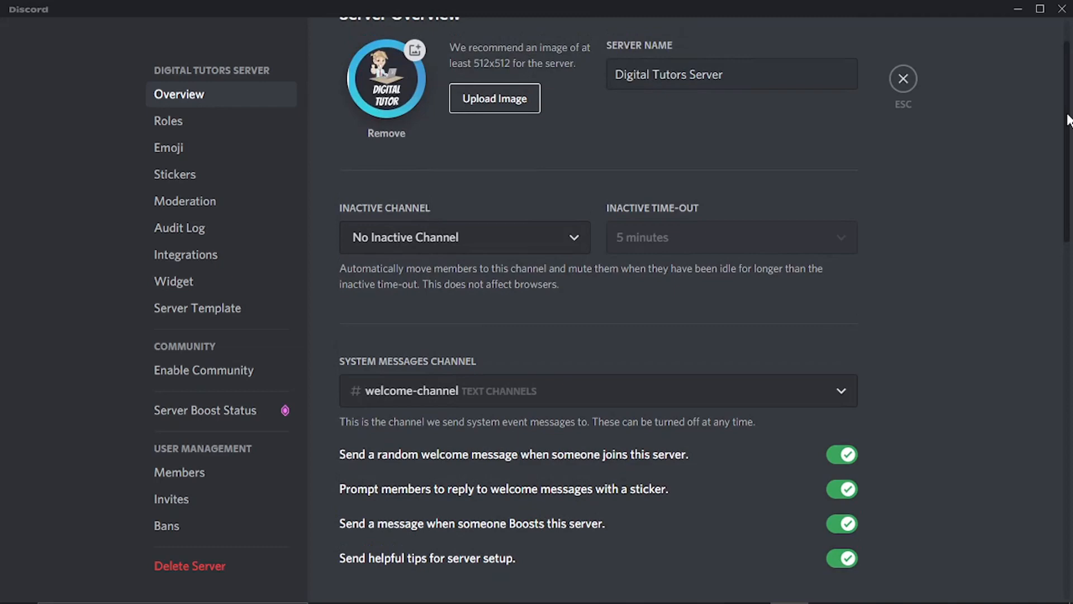
drag(1068, 119, 1068, 162)
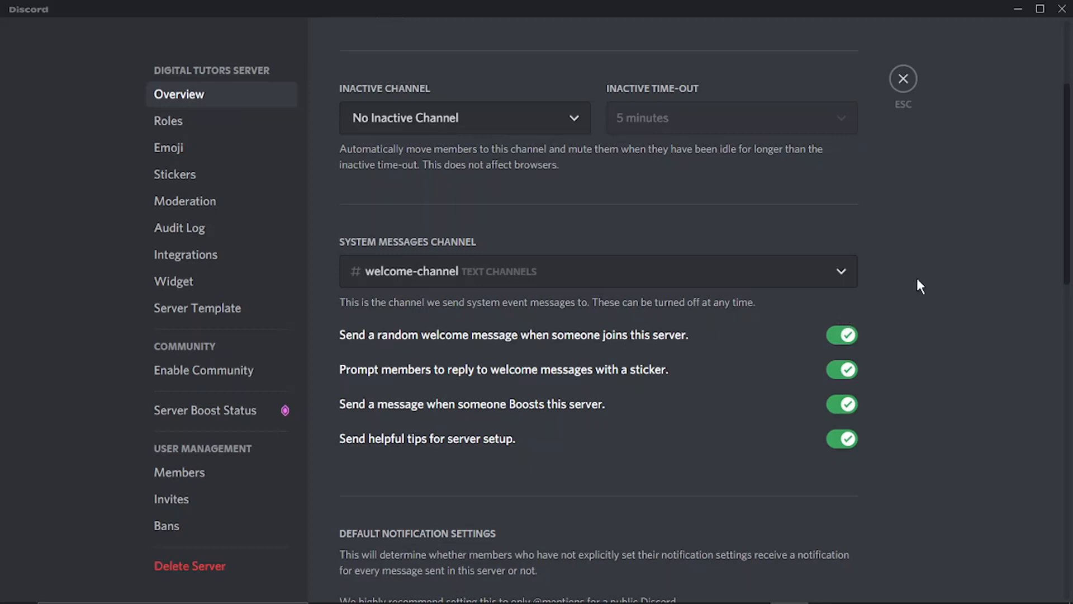
drag(1067, 193, 1047, 138)
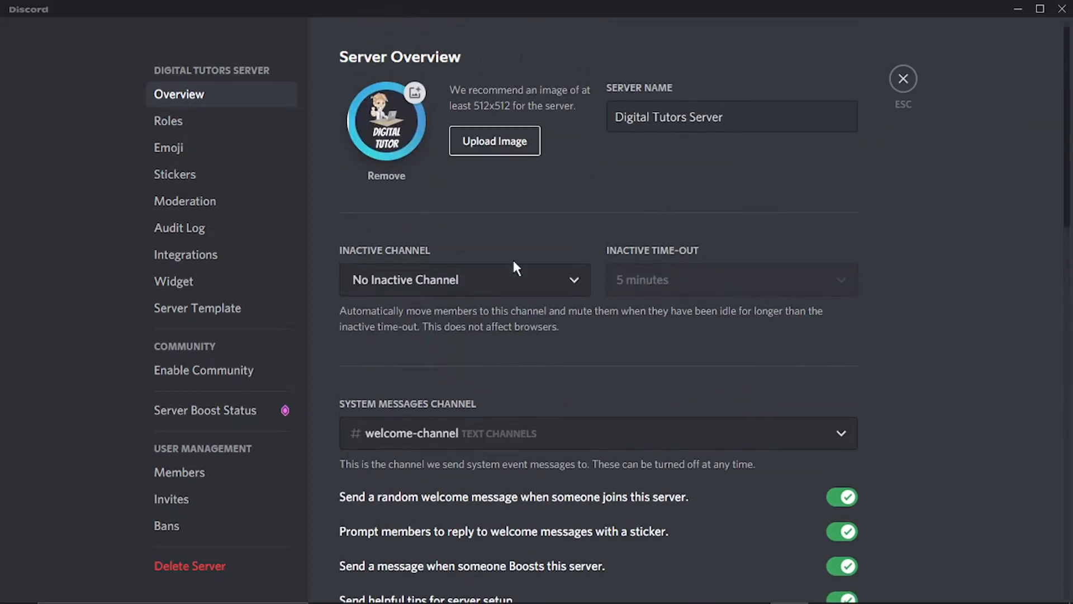
click(481, 282)
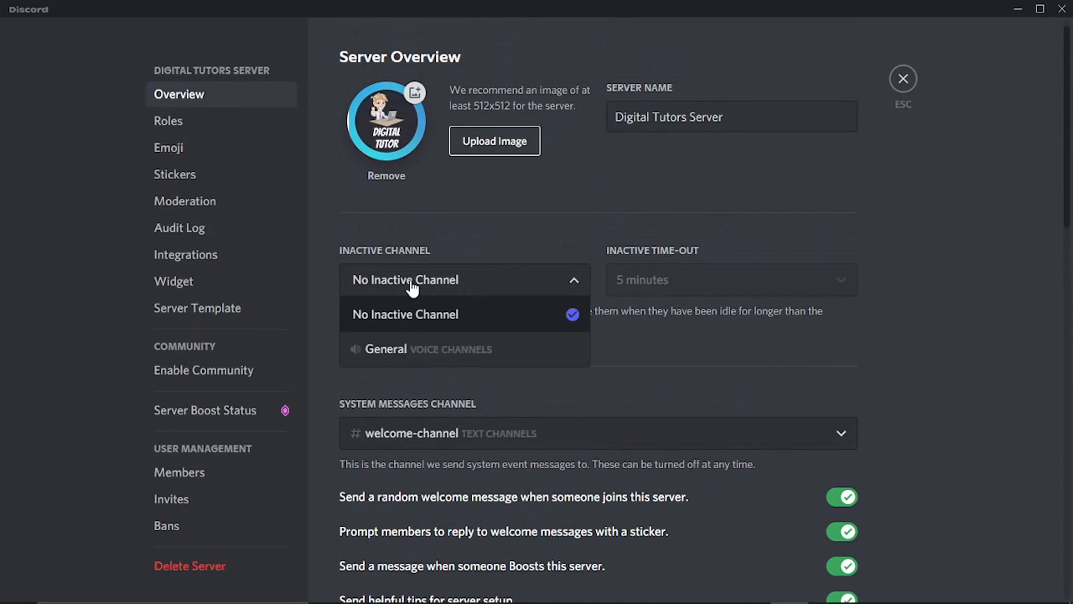
click(506, 294)
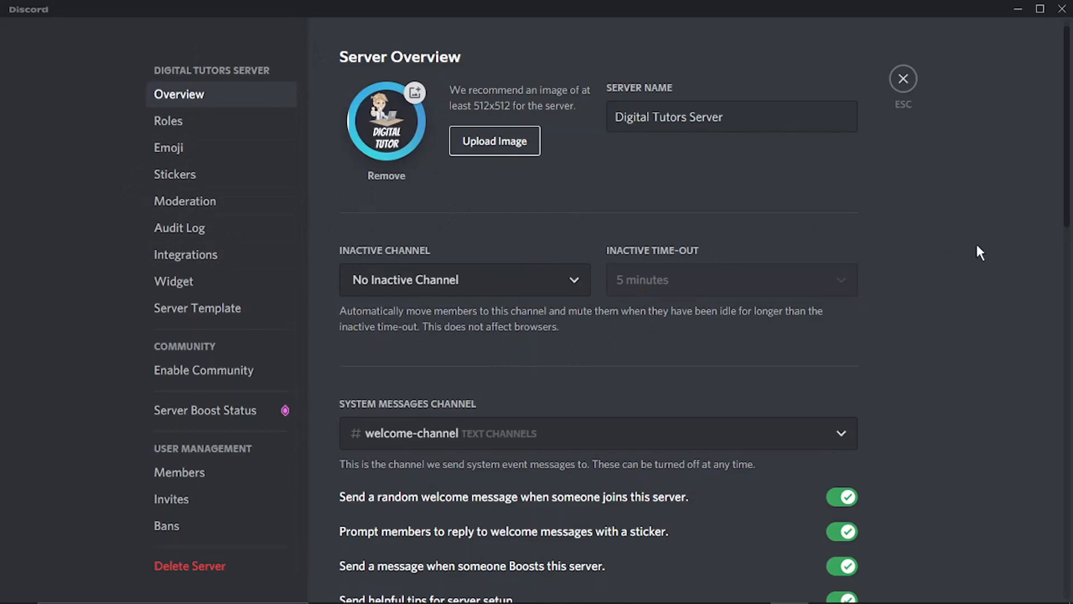
click(903, 78)
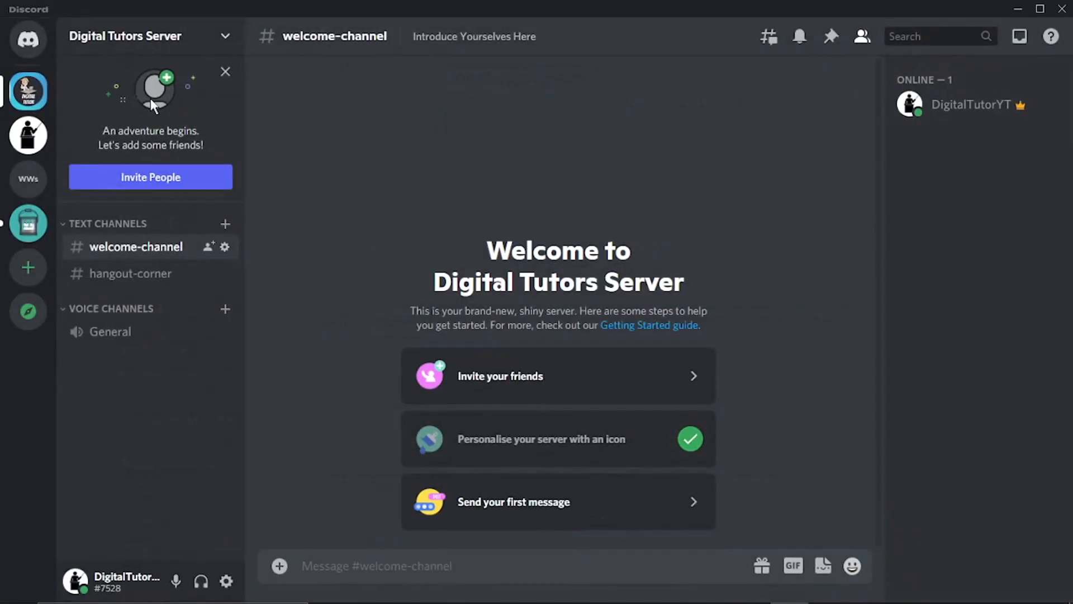
Step: View the invitation options for friends, select the server invite link, and close the invitation dialog
click(510, 375)
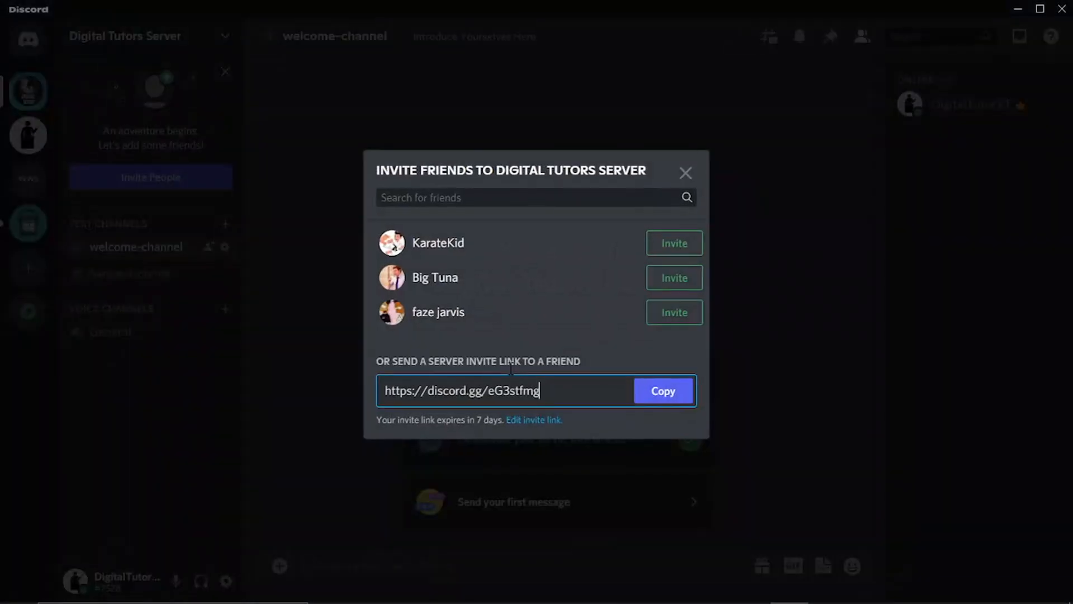
click(459, 390)
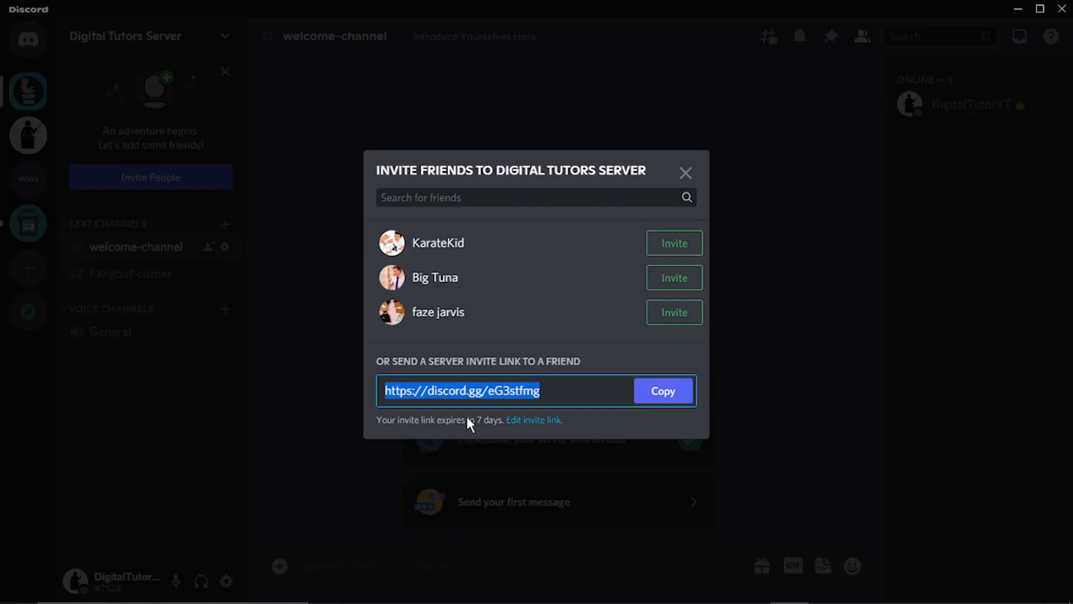
click(686, 173)
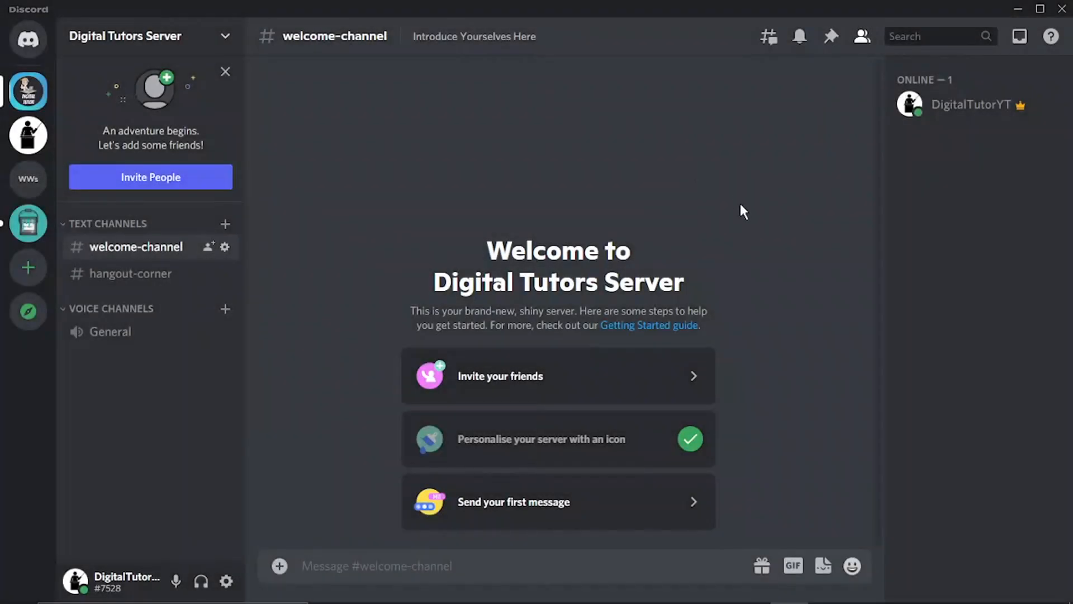